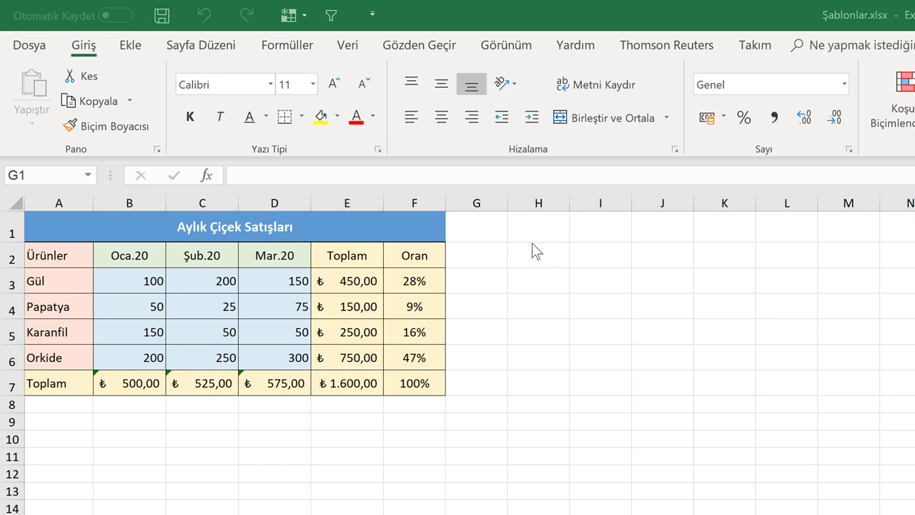
# - Open the New page and run the suggested 'Finans Yönetimi' online template search
pyautogui.click(34, 45)
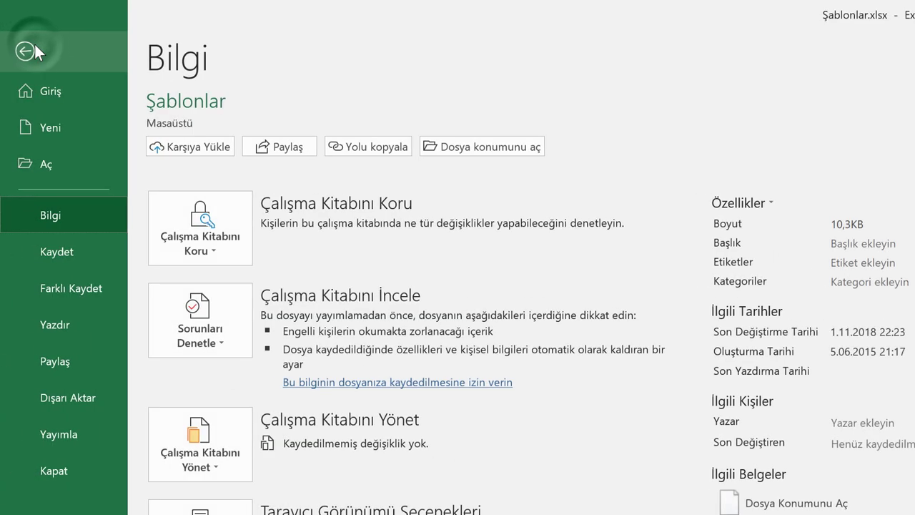
pyautogui.click(53, 127)
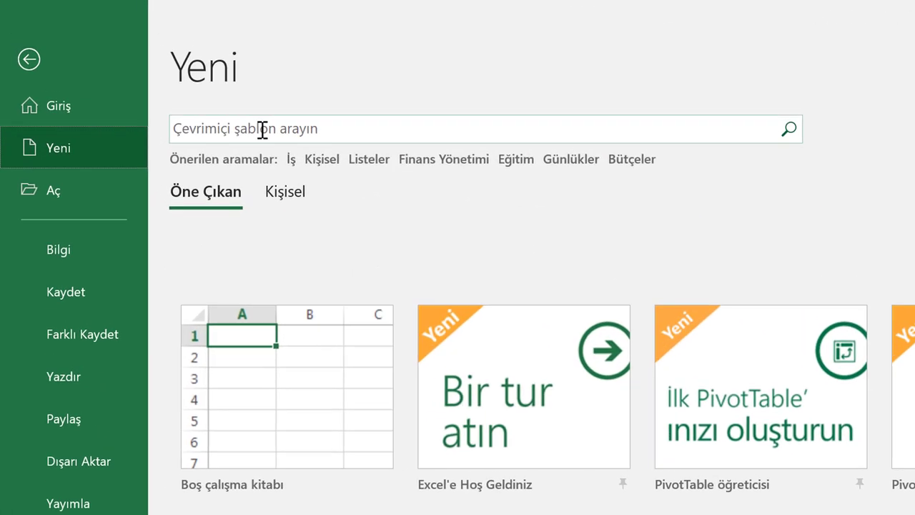
pyautogui.click(457, 161)
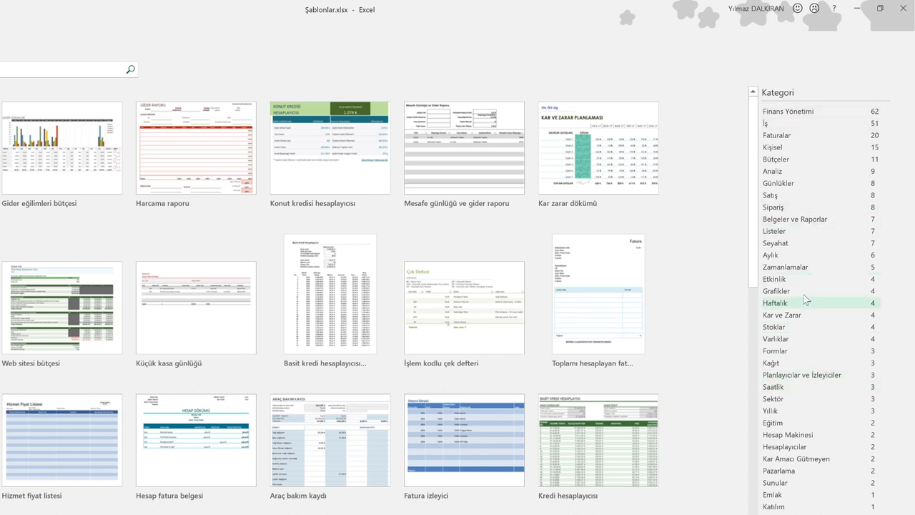
# - Filter templates to the İş category and preview the Kredi hesaplayıcısı loan calculator
pyautogui.click(793, 122)
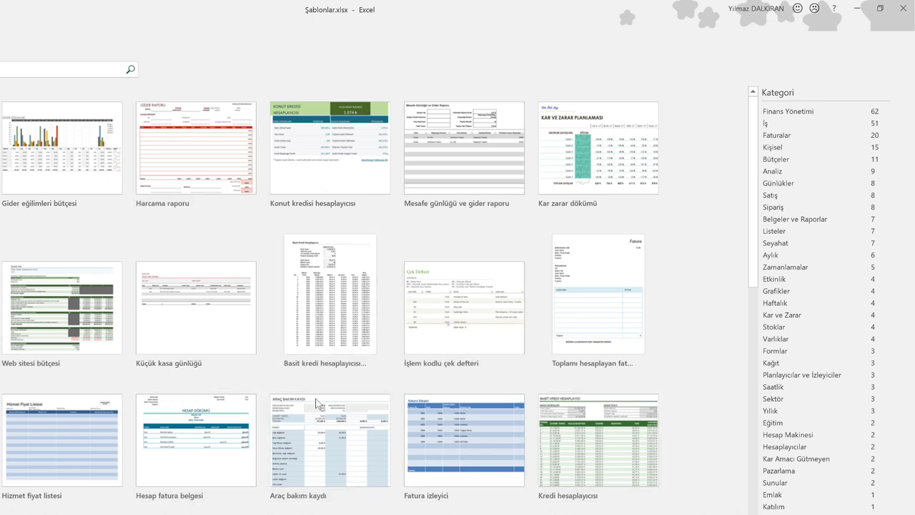
pyautogui.click(579, 431)
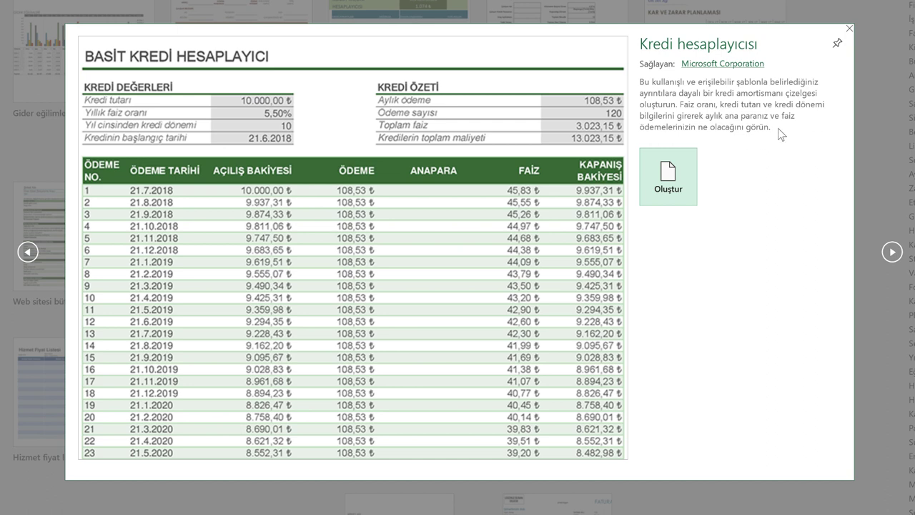
# - Create the Kredi hesaplayıcısı workbook and change the annual interest rate in D4 to 20,5%
pyautogui.click(658, 184)
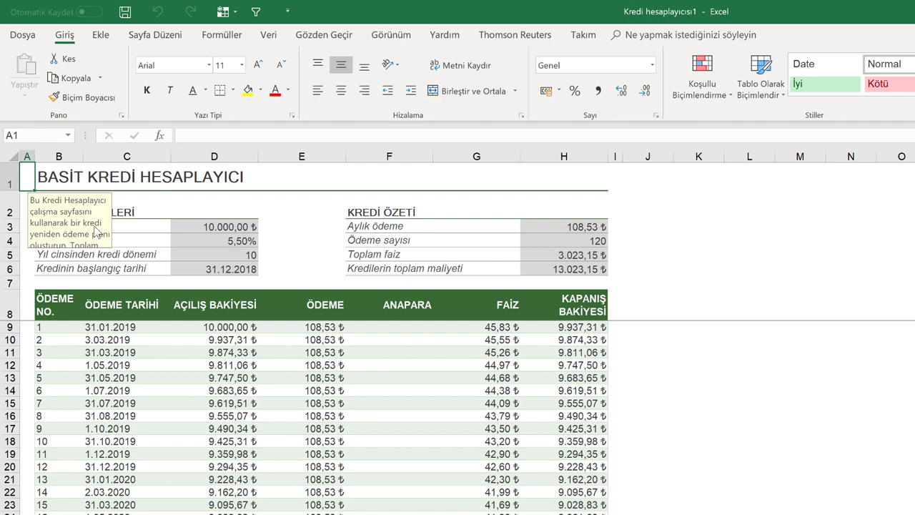
pyautogui.click(214, 227)
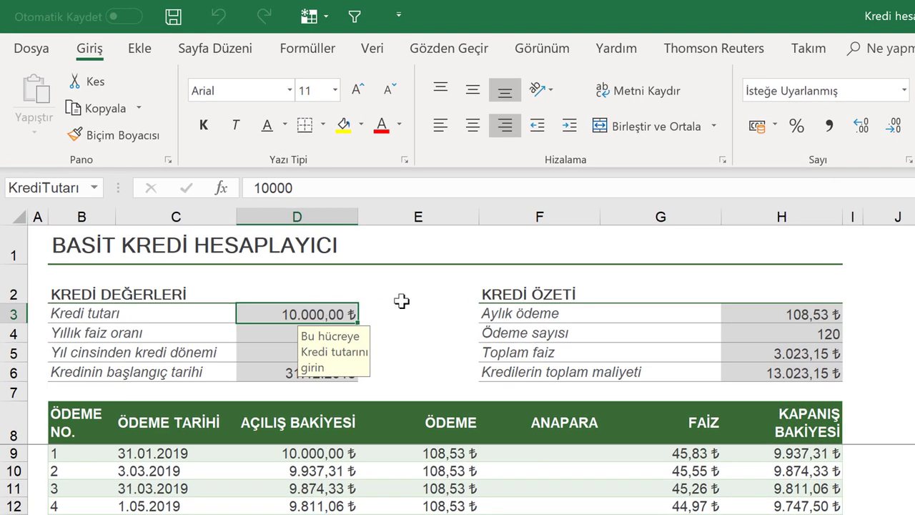
pyautogui.click(401, 301)
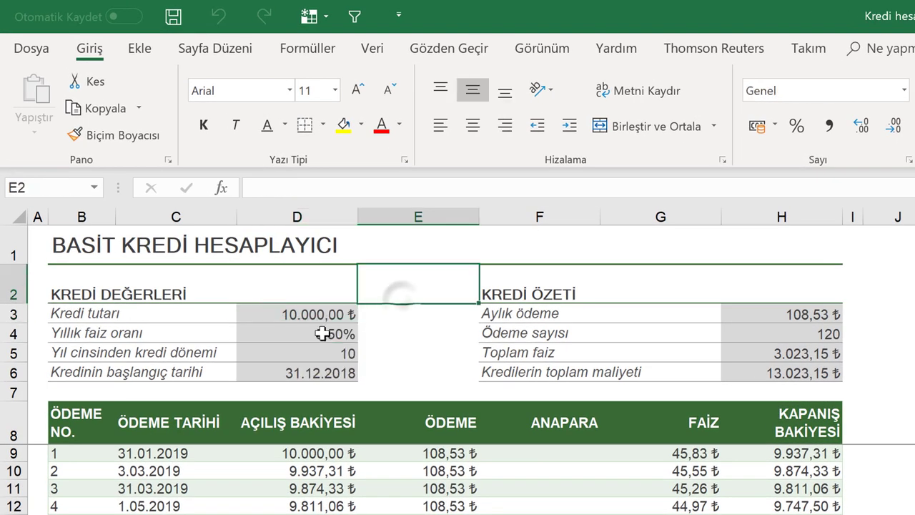
pyautogui.click(322, 332)
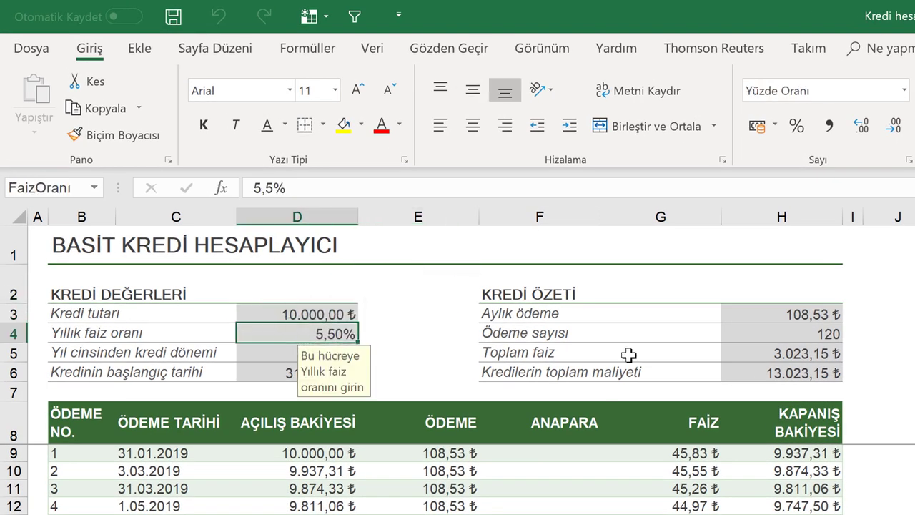
pyautogui.doubleClick(260, 188)
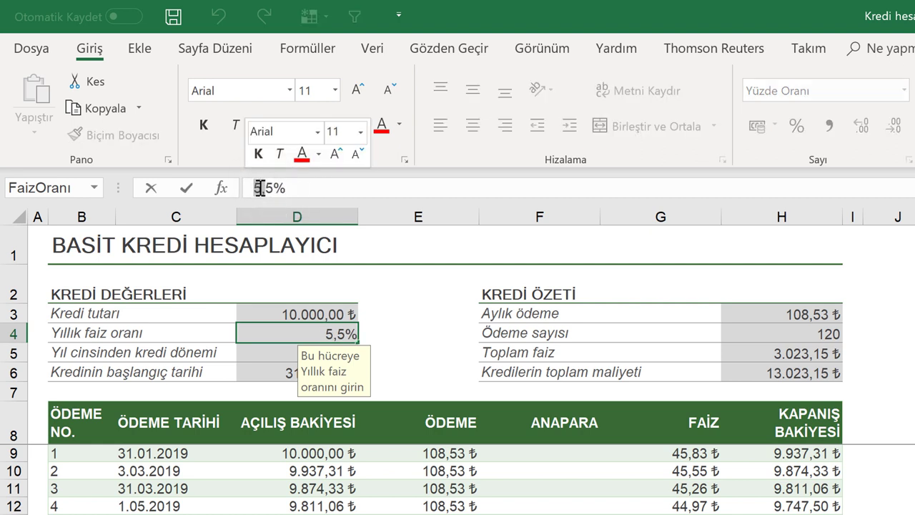
pyautogui.write('20')
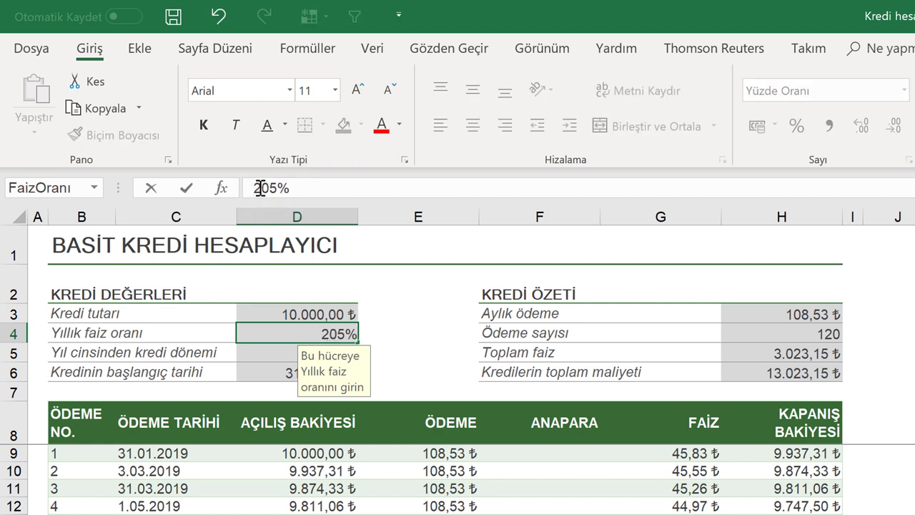
pyautogui.write(',')
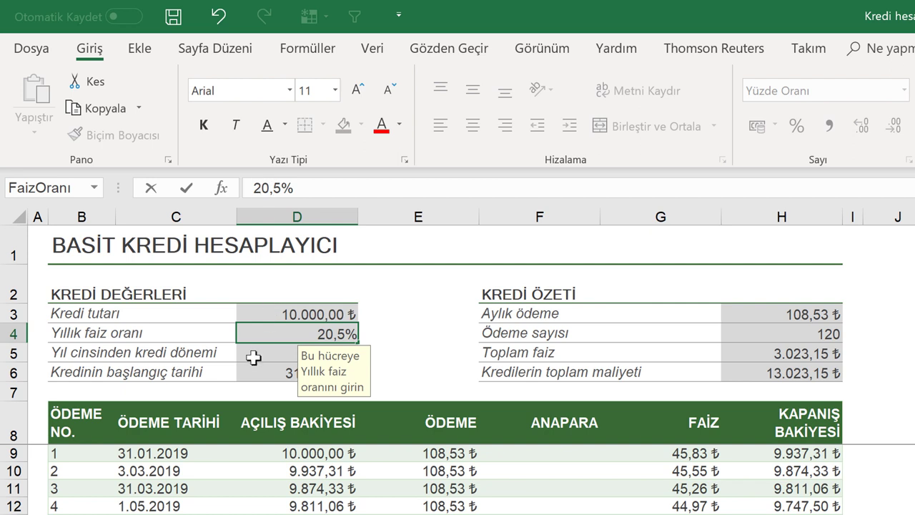
pyautogui.click(254, 357)
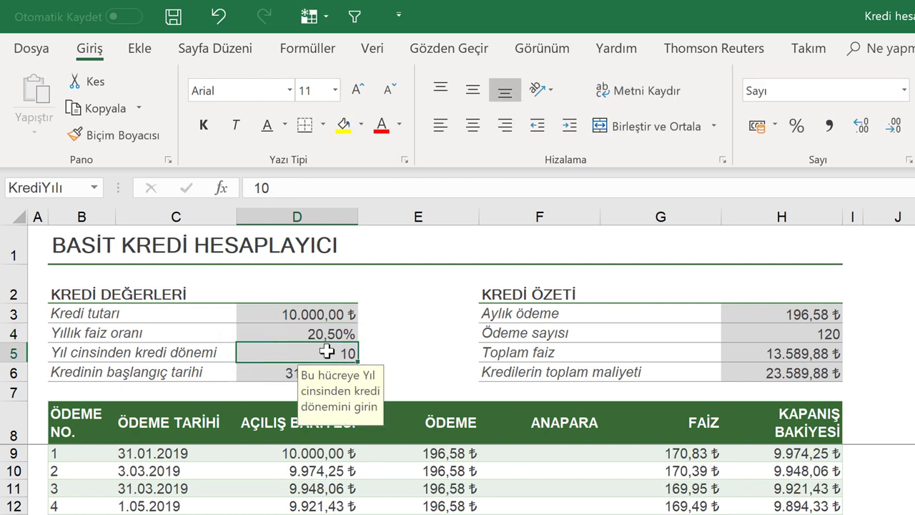
# - Set the loan term in D5 to 3 years
pyautogui.moveTo(326, 351); pyautogui.dragTo(329, 352)
pyautogui.click(329, 352)
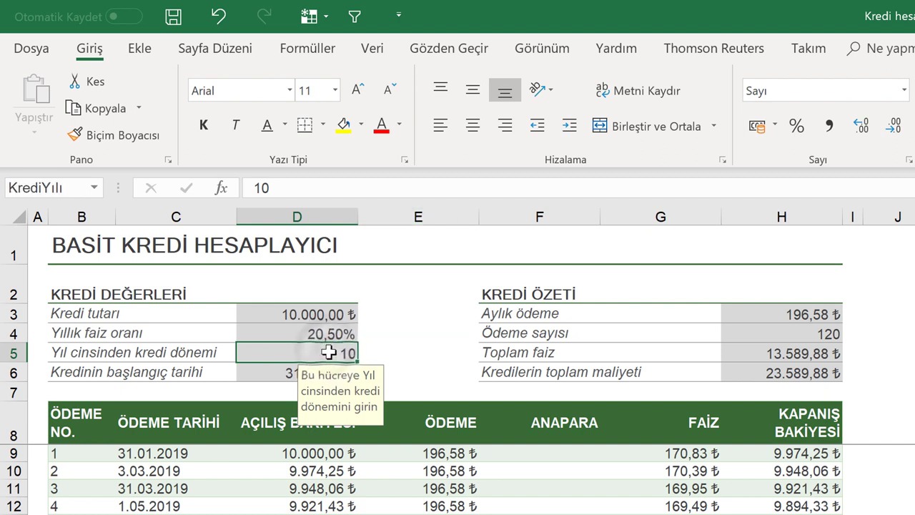
pyautogui.write('4')
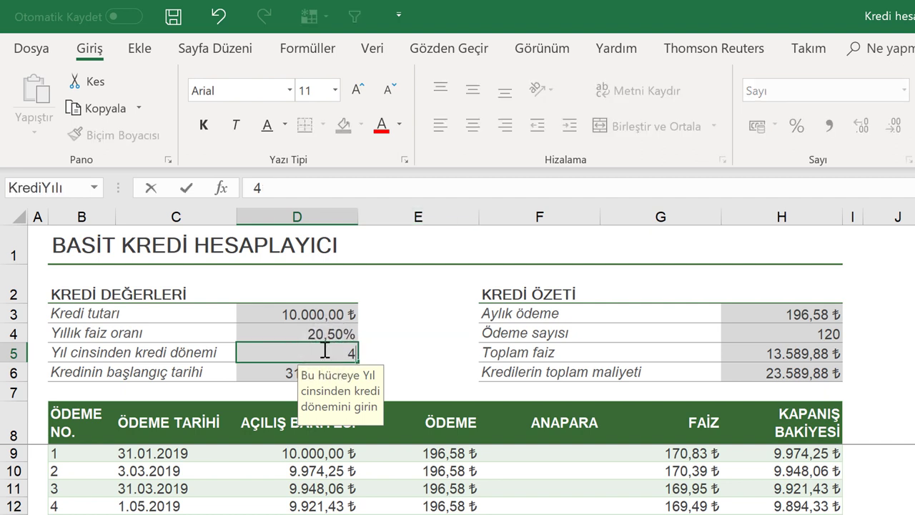
pyautogui.press('BackSpace')
pyautogui.write('3')
pyautogui.click(227, 351)
# - Replace the =BUGÜN() start date in D6 with 01.01.2019
pyautogui.click(311, 373)
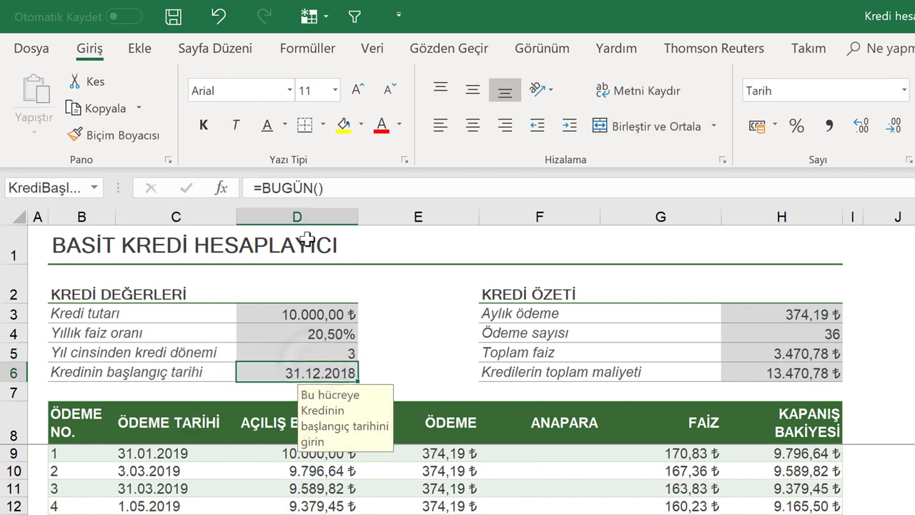
pyautogui.doubleClick(299, 373)
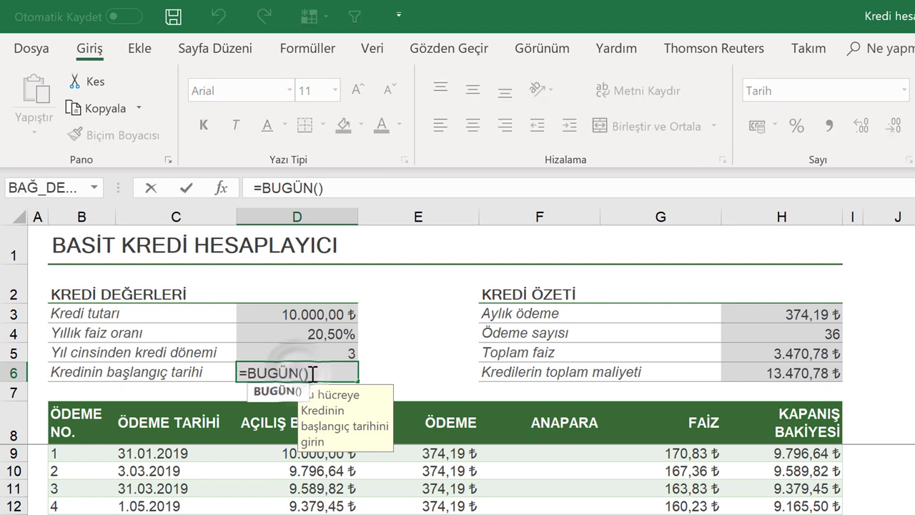
pyautogui.write('01.01.')
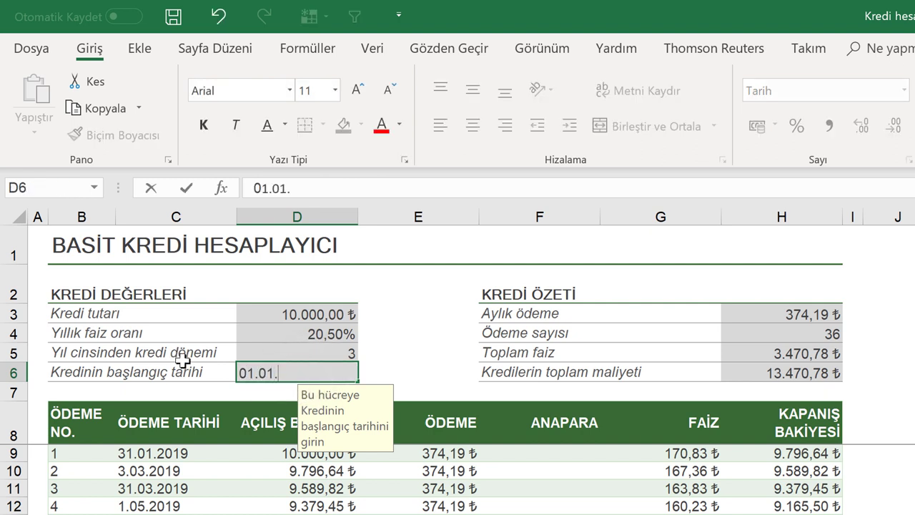
pyautogui.write('2019')
pyautogui.click(344, 350)
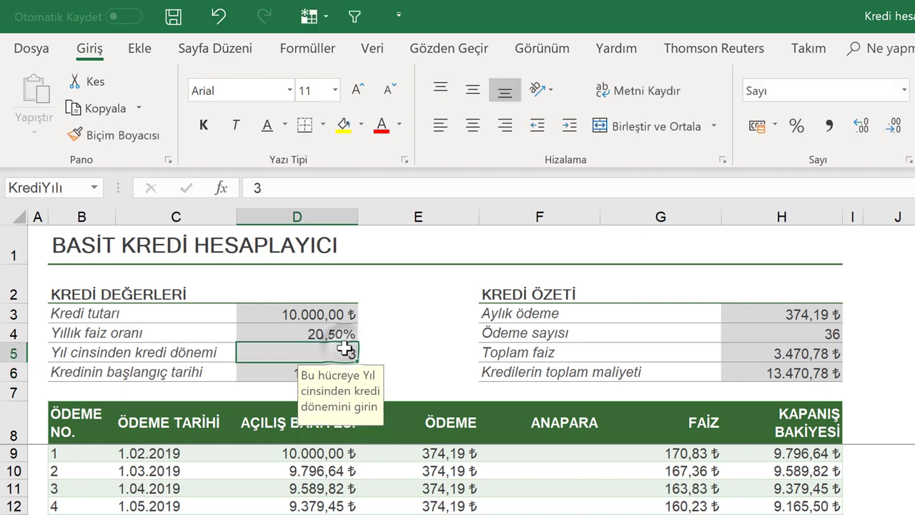
pyautogui.click(404, 322)
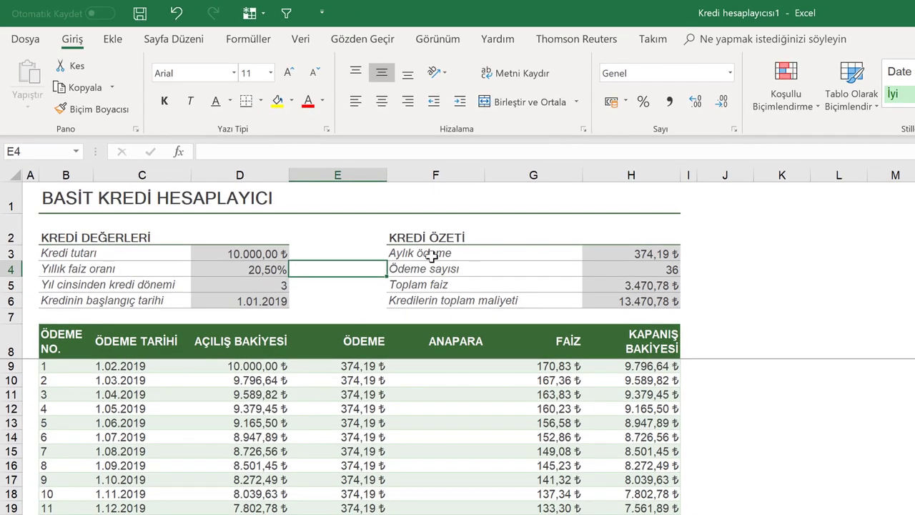
pyautogui.click(642, 254)
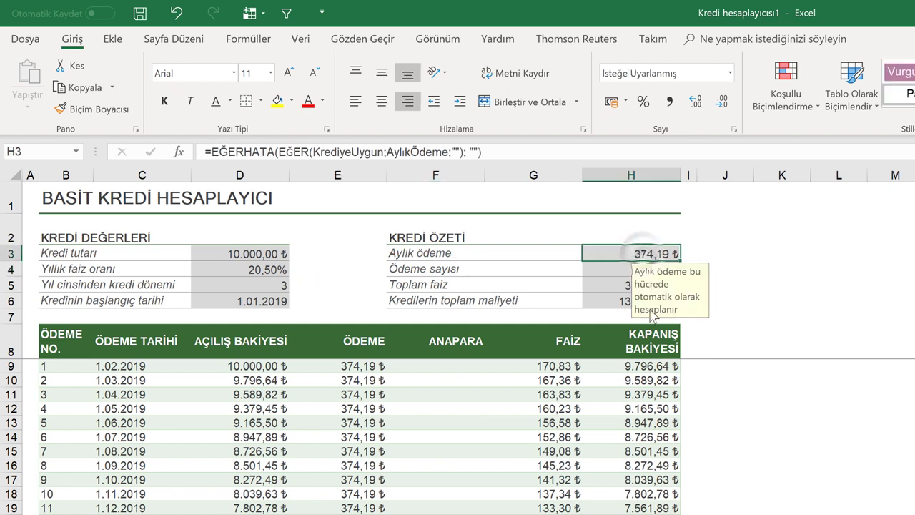
pyautogui.click(333, 277)
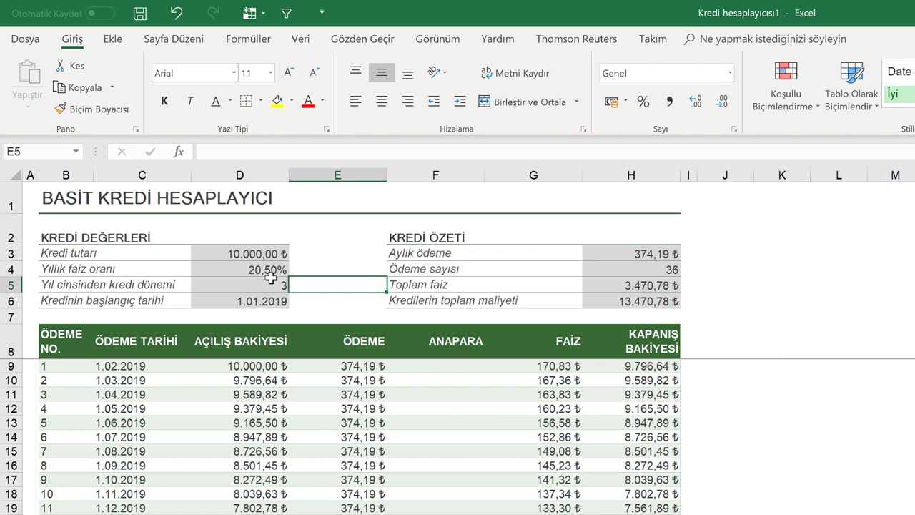
pyautogui.click(275, 284)
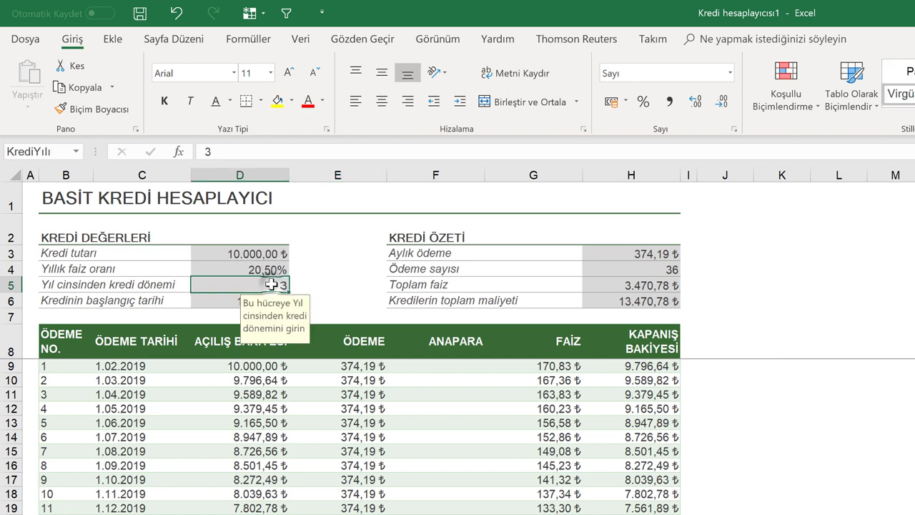
pyautogui.click(334, 268)
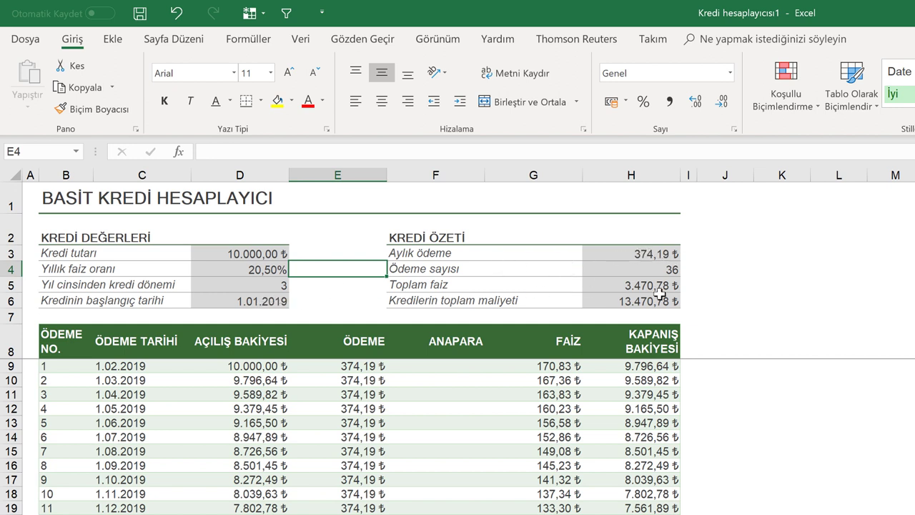
pyautogui.click(649, 273)
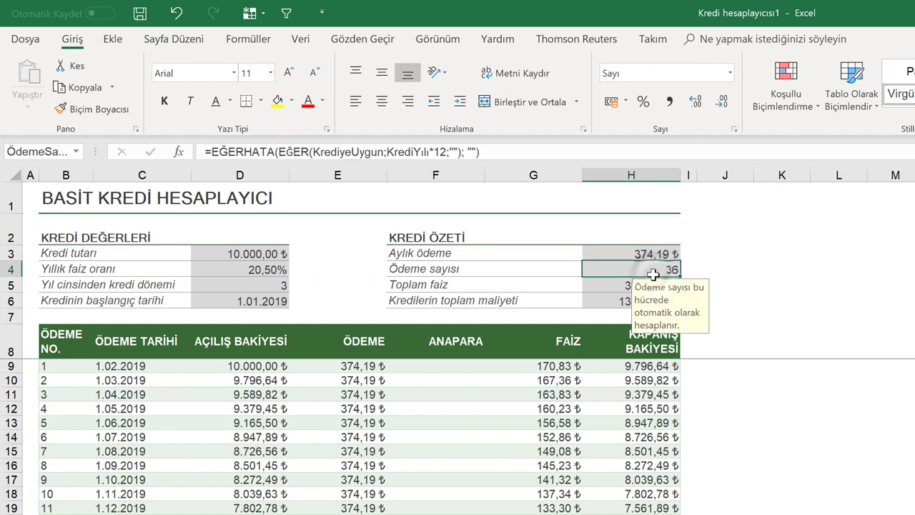
pyautogui.click(547, 271)
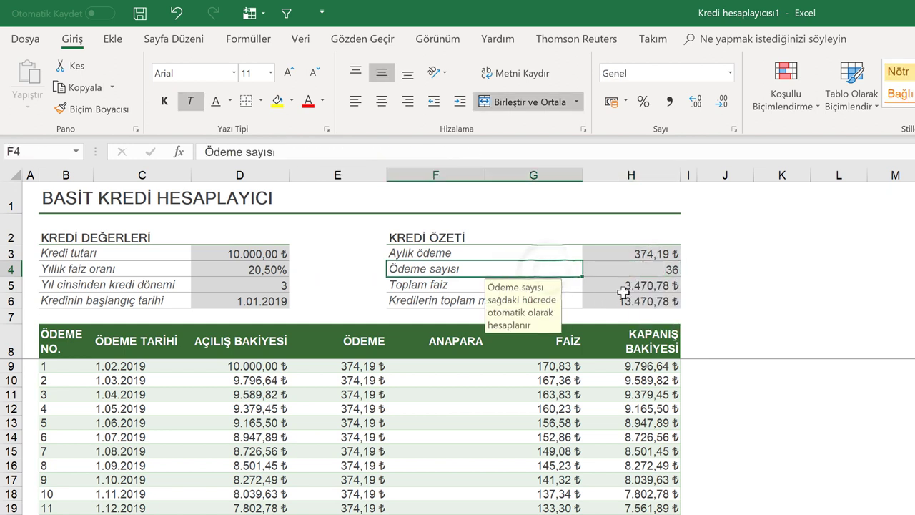
pyautogui.click(450, 284)
pyautogui.click(429, 301)
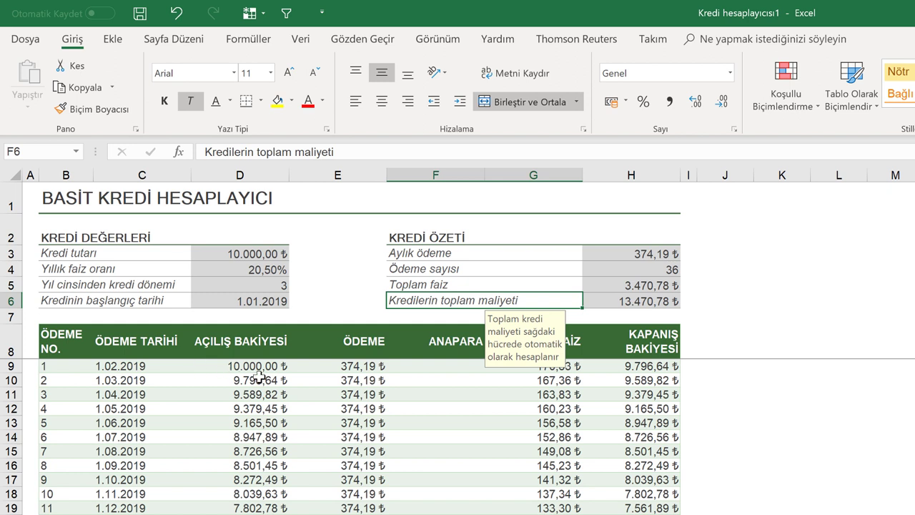
pyautogui.click(350, 365)
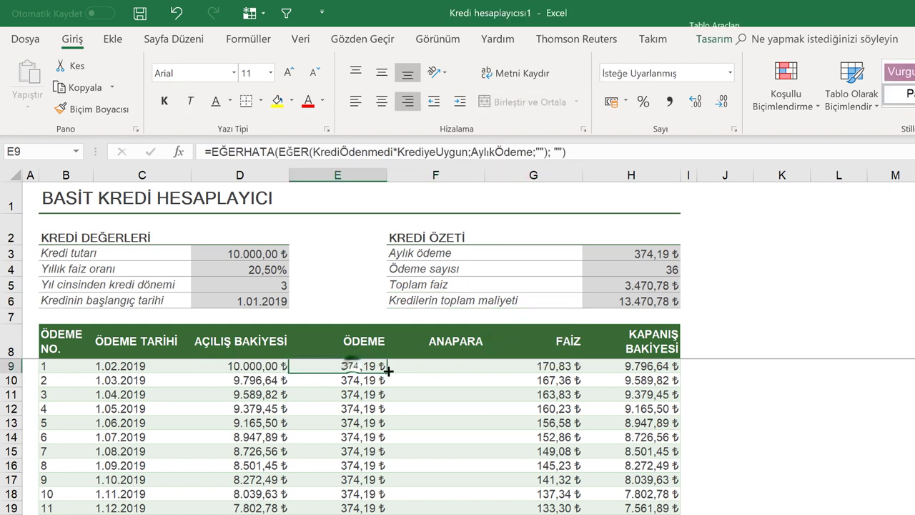
# - Inspect the closing balance formula and scroll through the payment schedule
pyautogui.click(653, 365)
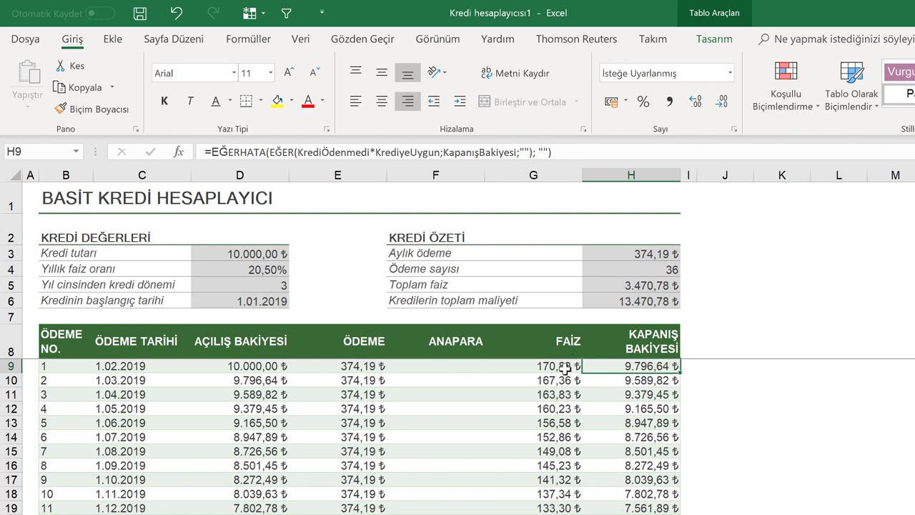
pyautogui.scroll(-1, 565, 368)
pyautogui.scroll(-2, 565, 368)
pyautogui.scroll(-2, 565, 368)
pyautogui.scroll(-2, 564, 368)
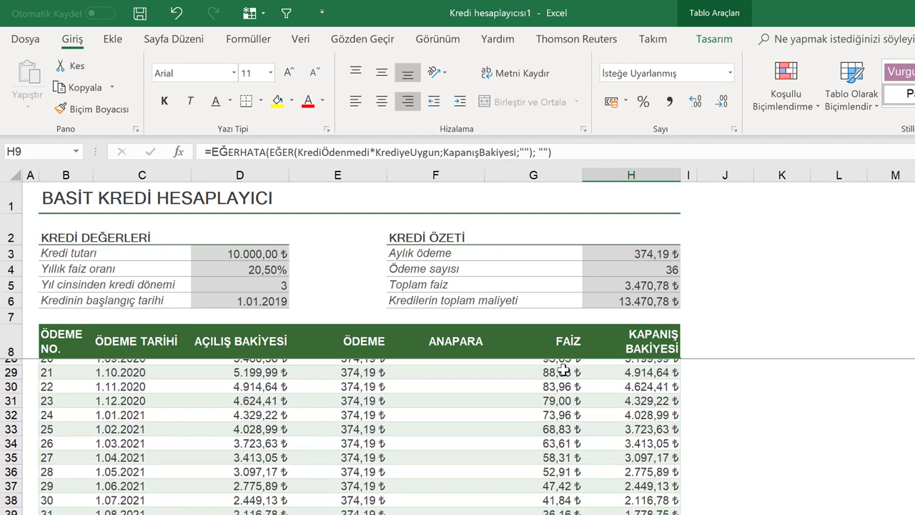
pyautogui.scroll(-1, 565, 370)
pyautogui.scroll(-2, 565, 371)
pyautogui.scroll(-1, 564, 370)
pyautogui.scroll(1, 564, 370)
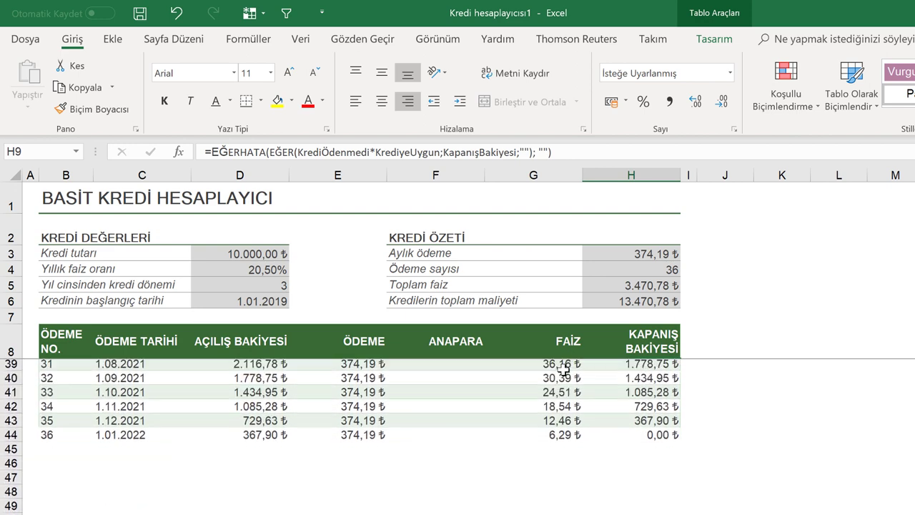
pyautogui.scroll(1, 564, 368)
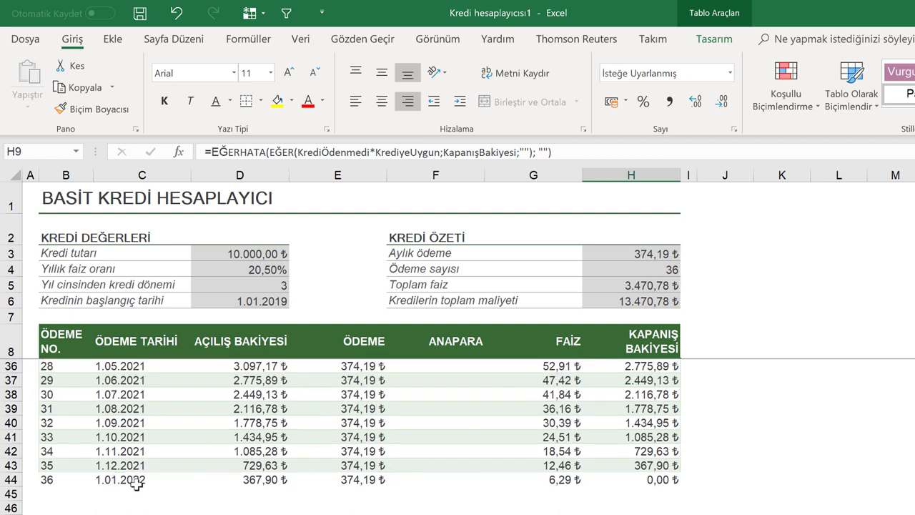
pyautogui.scroll(2, 184, 449)
pyautogui.scroll(3, 185, 449)
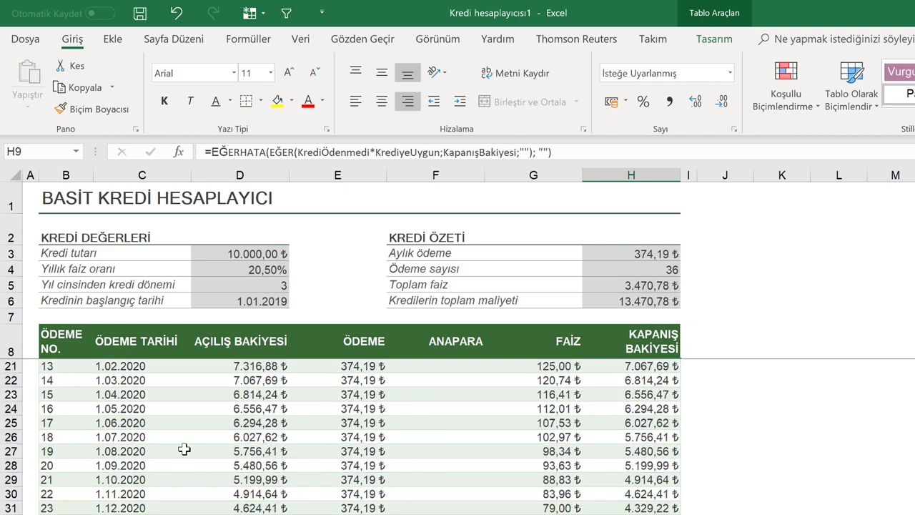
pyautogui.scroll(4, 184, 449)
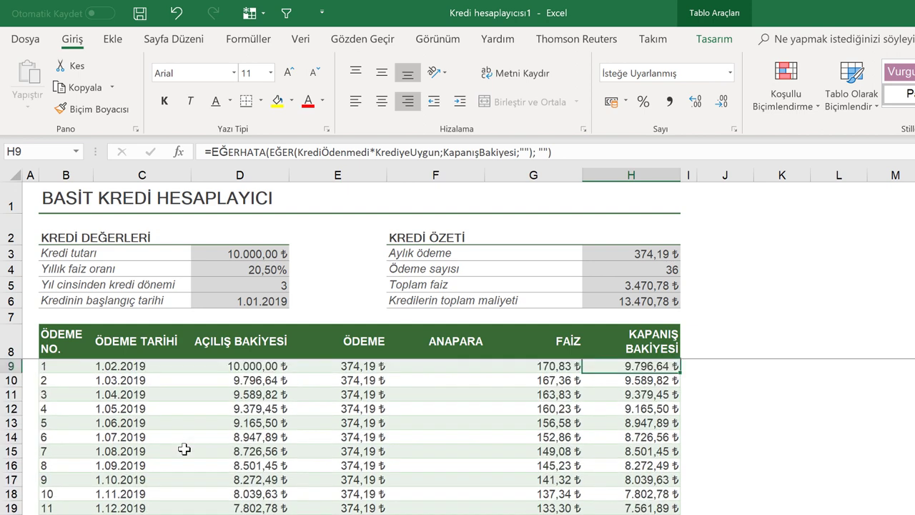
# - Close the loan calculator workbook with Ctrl+W, choosing Kaydetme to discard changes
pyautogui.click(192, 370)
pyautogui.click(340, 263)
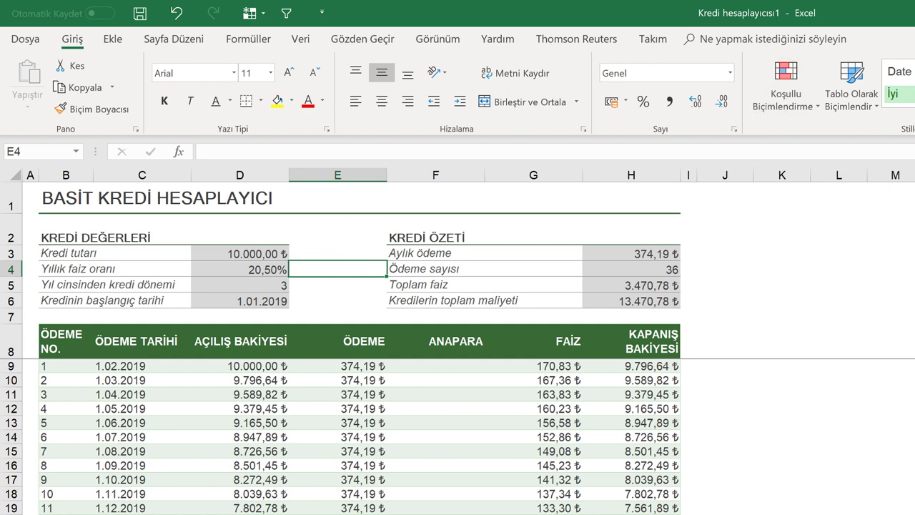
pyautogui.hotkey('ctrl', 'w')
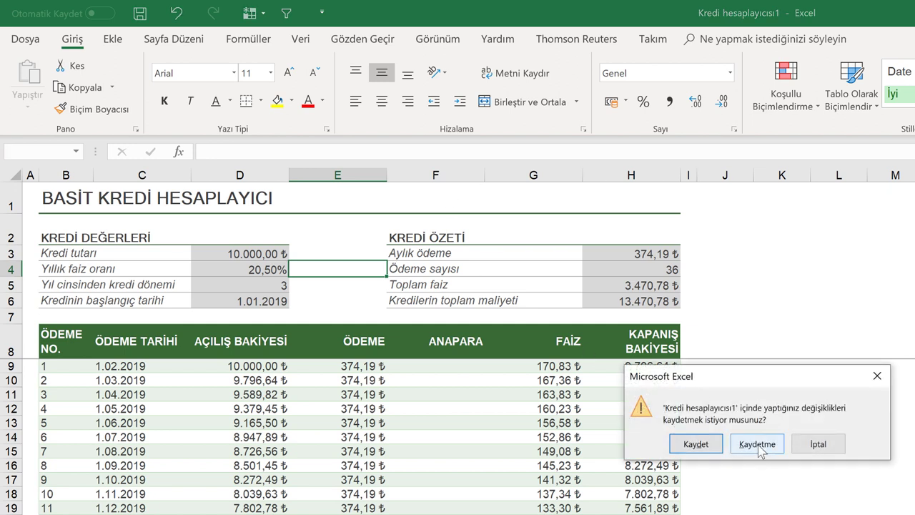
pyautogui.click(758, 444)
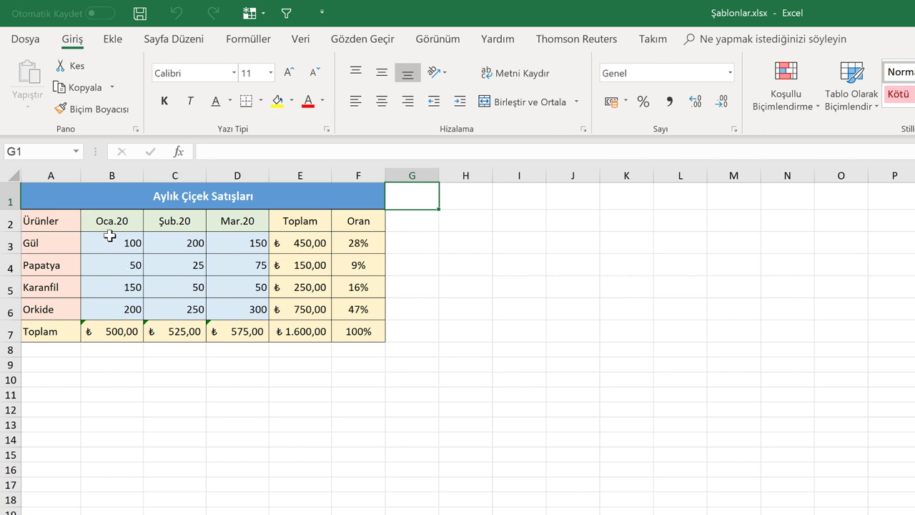
# - Delete the monthly flower sales quantities in B3:D6
pyautogui.moveTo(109, 243); pyautogui.dragTo(236, 307)
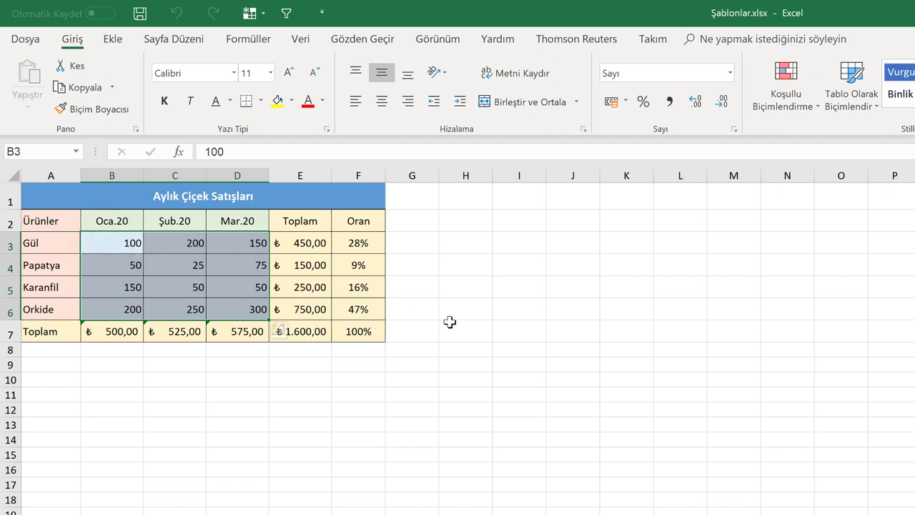
pyautogui.press('Delete')
pyautogui.click(417, 193)
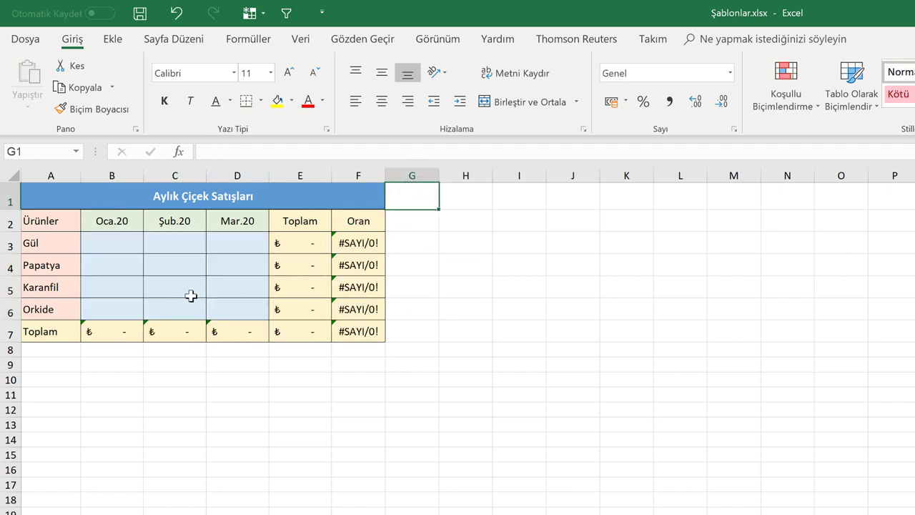
pyautogui.moveTo(121, 246); pyautogui.dragTo(237, 309)
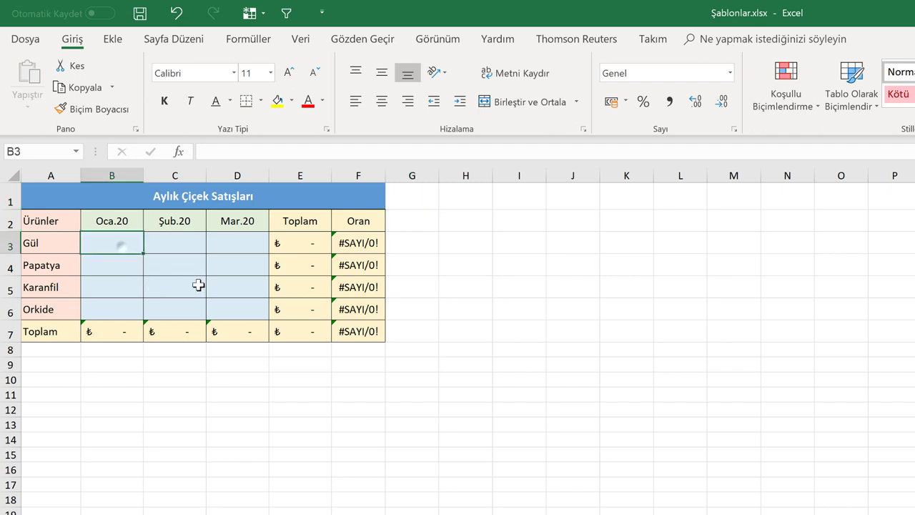
pyautogui.click(415, 198)
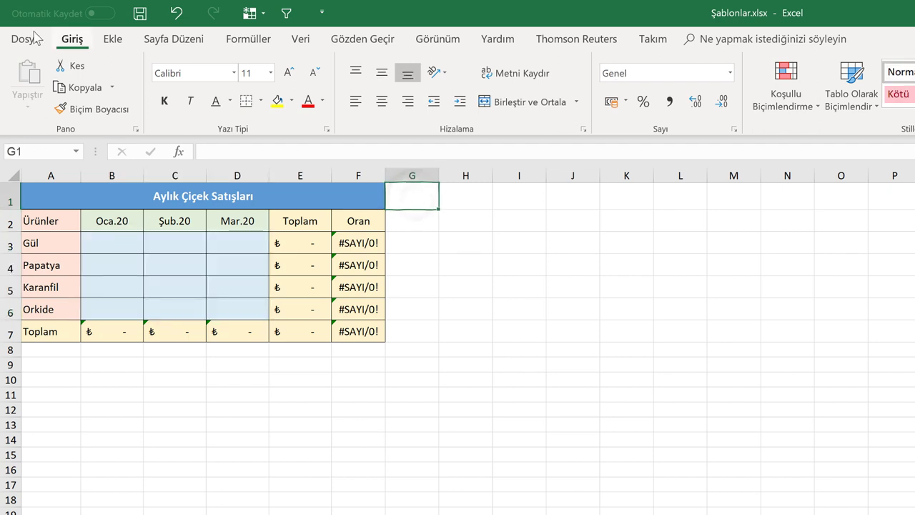
pyautogui.click(26, 38)
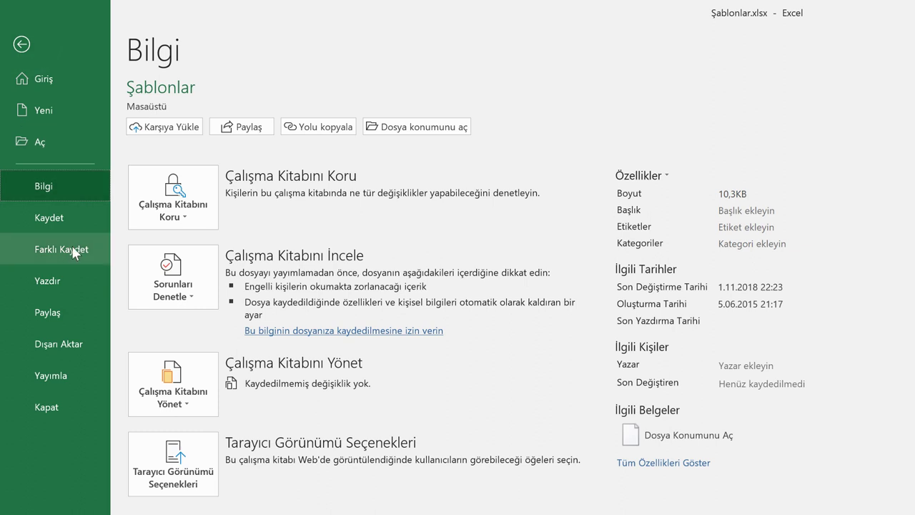
# - Save as Excel Şablonu (*.xltx) named 'Aylık Çiçek Satışları Şablon'
pyautogui.click(71, 246)
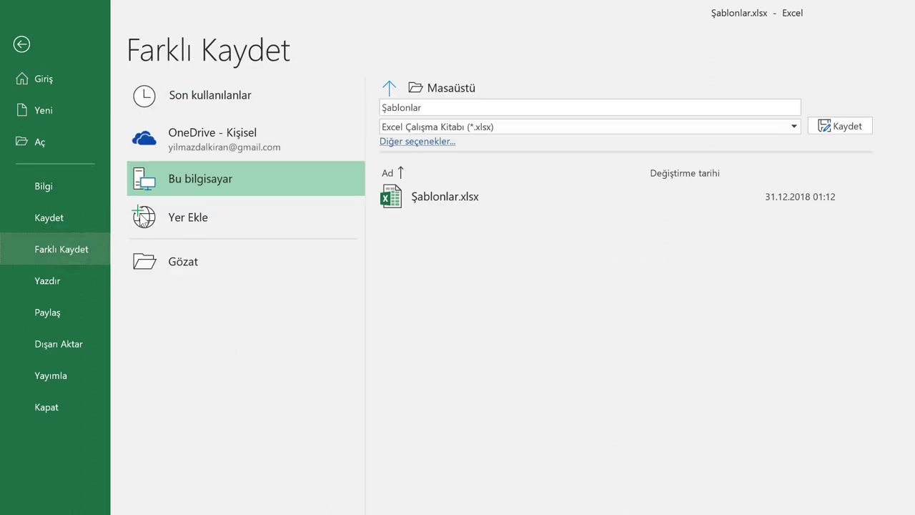
pyautogui.click(436, 107)
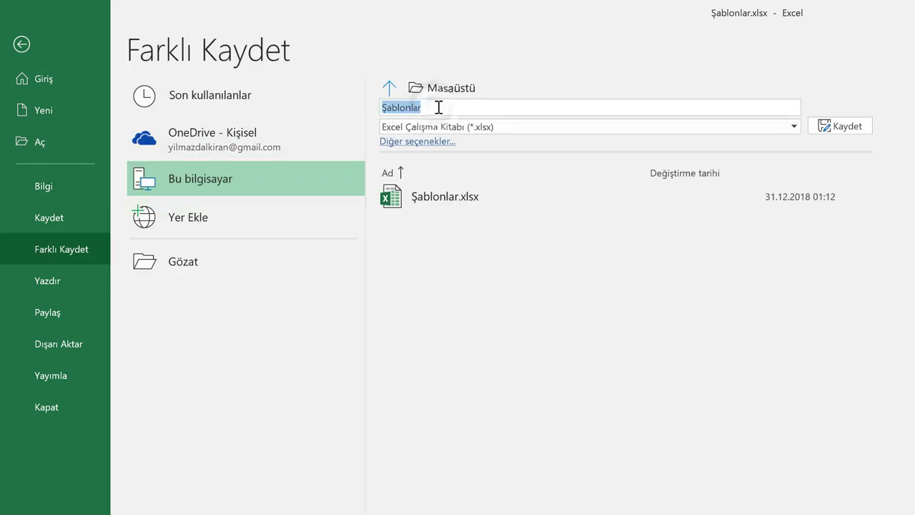
pyautogui.write('Aylık Çiçek Satışları')
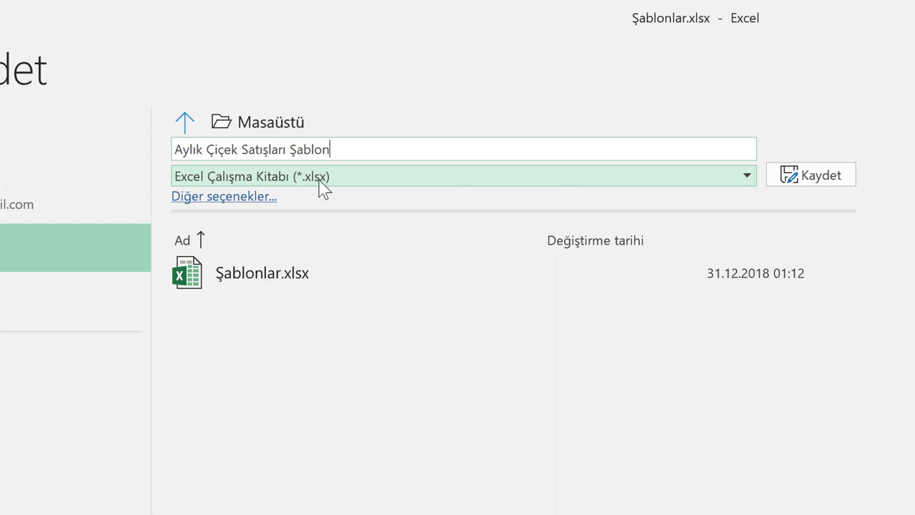
pyautogui.click(385, 176)
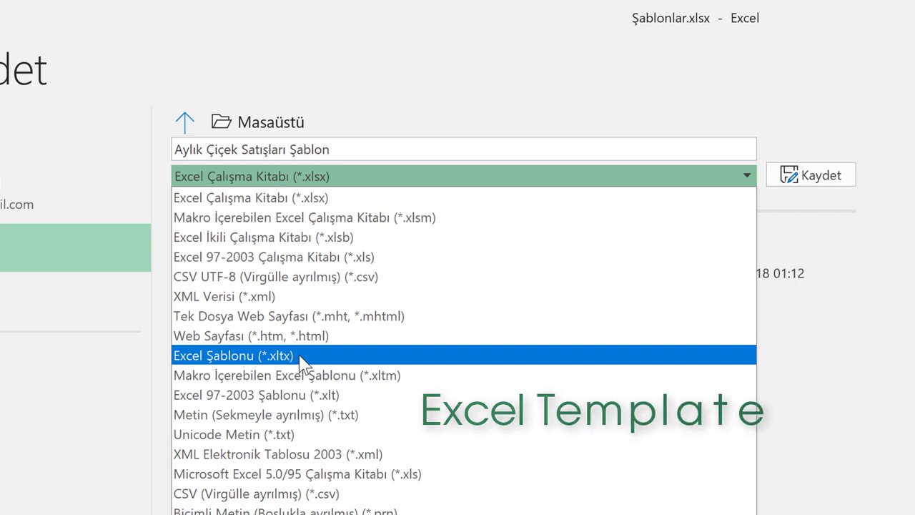
pyautogui.click(302, 361)
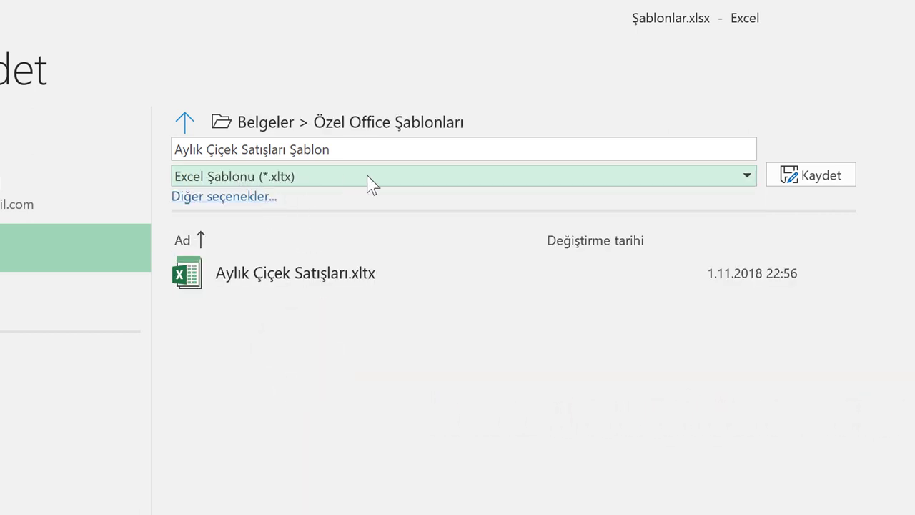
pyautogui.click(823, 178)
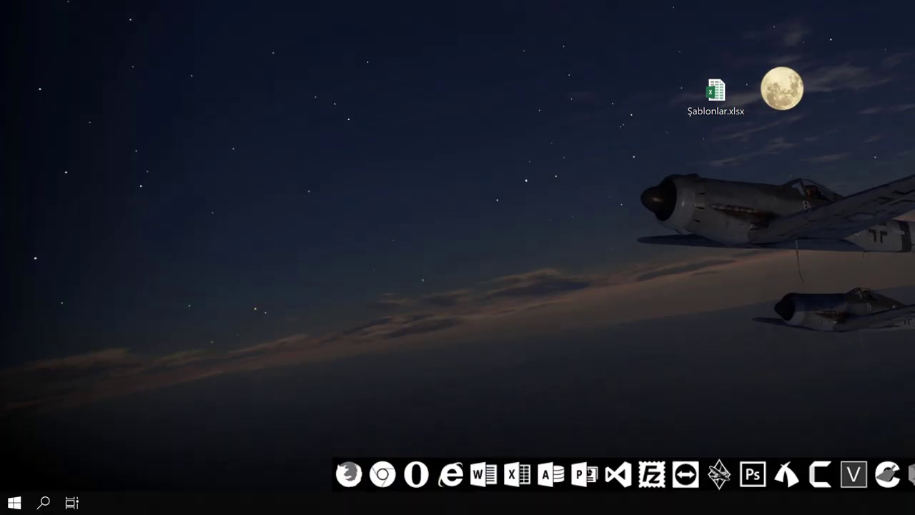
# - Relaunch Excel and create a workbook from the Kişisel template 'Aylık Çiçek Satışları Şablon'
pyautogui.click(514, 466)
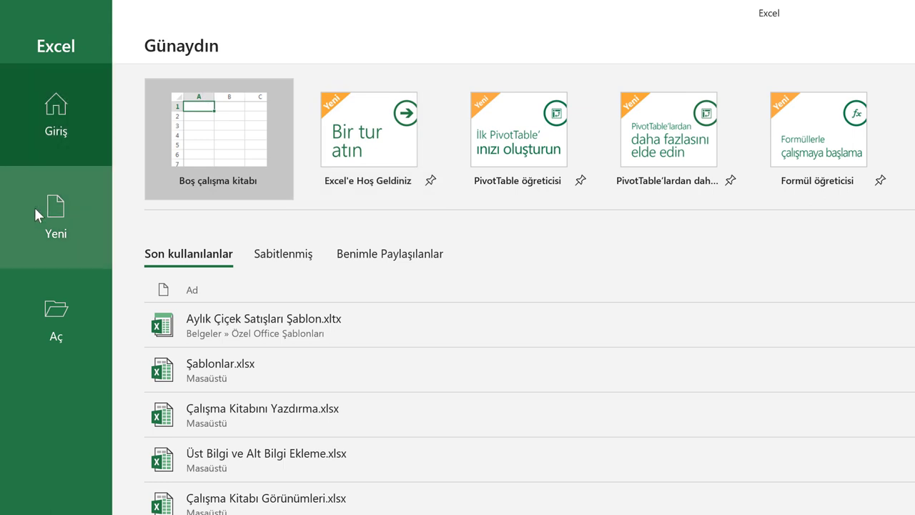
pyautogui.click(34, 207)
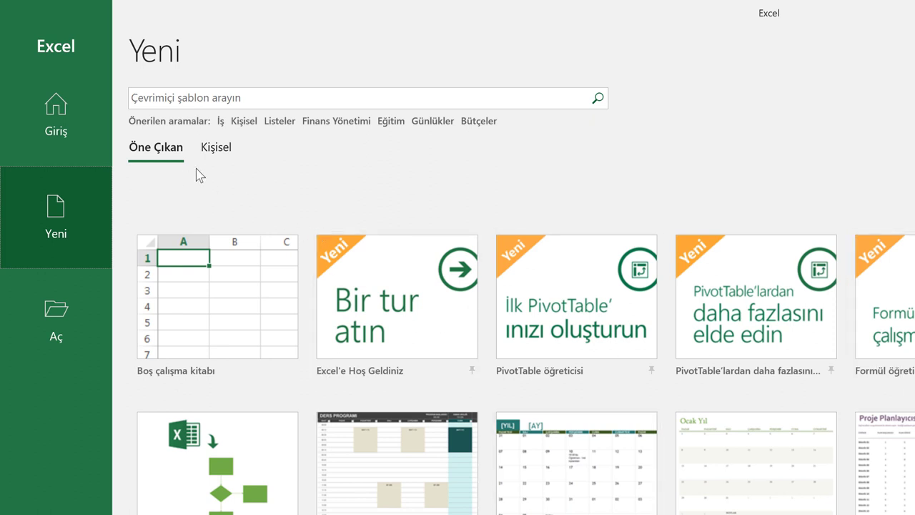
pyautogui.click(217, 153)
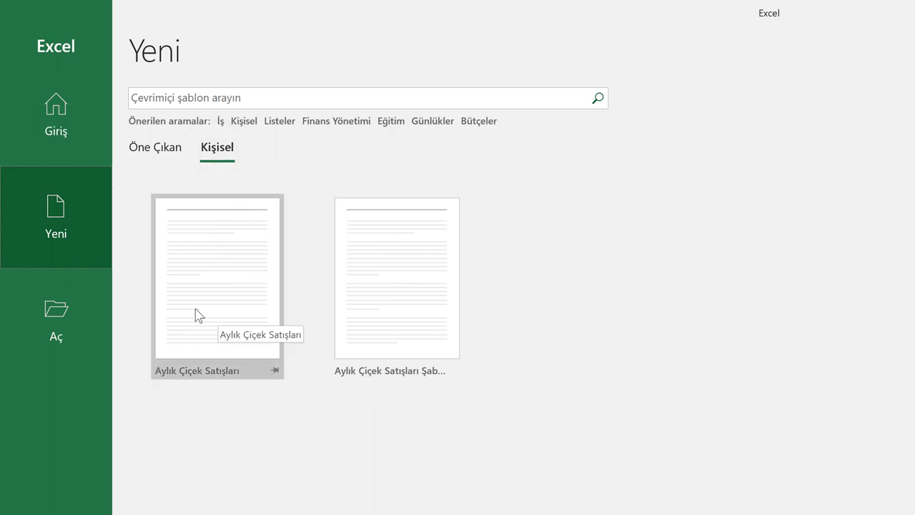
pyautogui.click(389, 256)
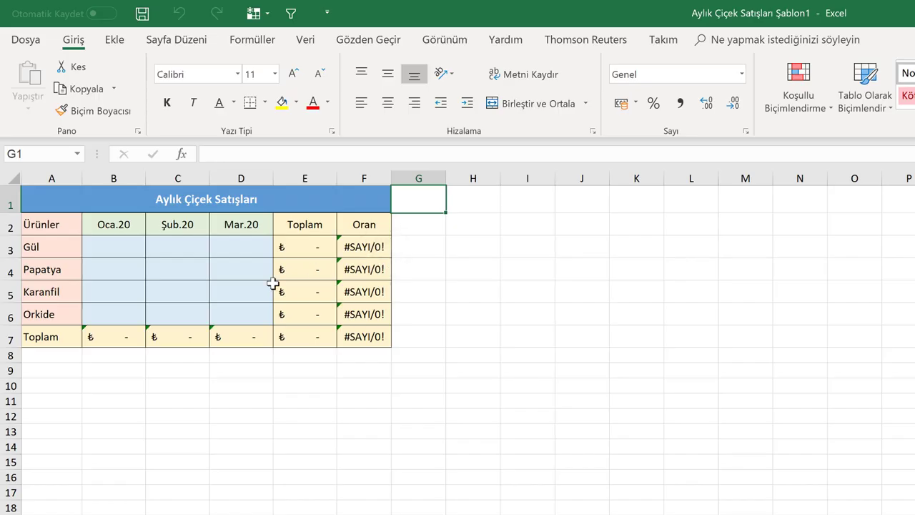
# - Enter Gül's sales 10, 20, 30 in B3:D3 and Papatya's 40 in B4, cancelling the stray C4 entry
pyautogui.click(129, 246)
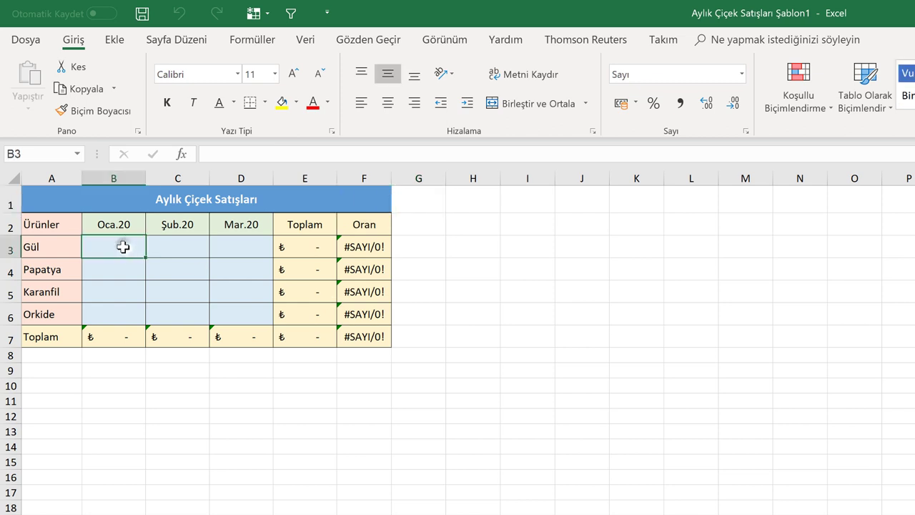
pyautogui.write('10')
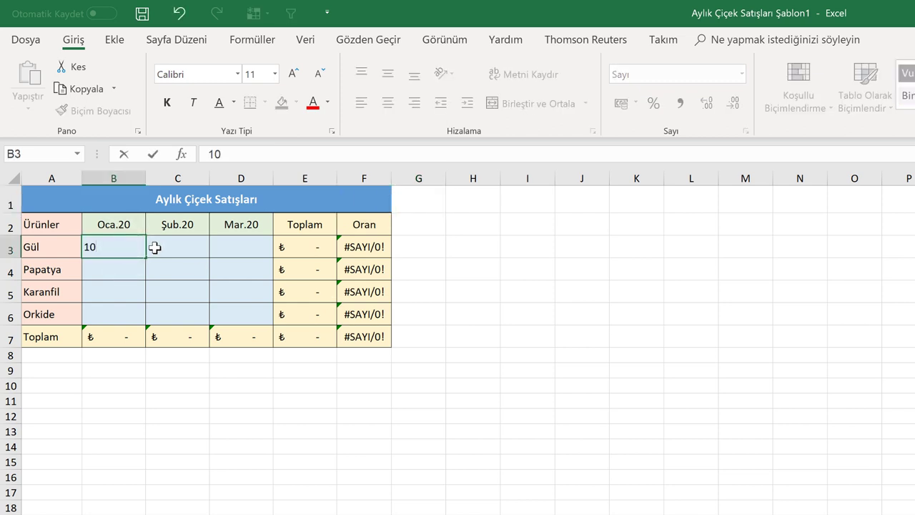
pyautogui.click(155, 247)
pyautogui.write('20')
pyautogui.click(235, 254)
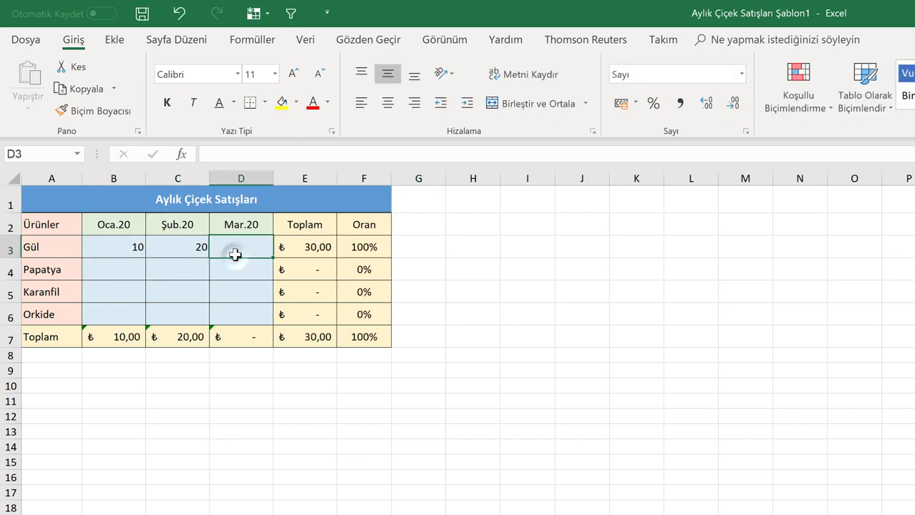
pyautogui.write('30')
pyautogui.click(143, 272)
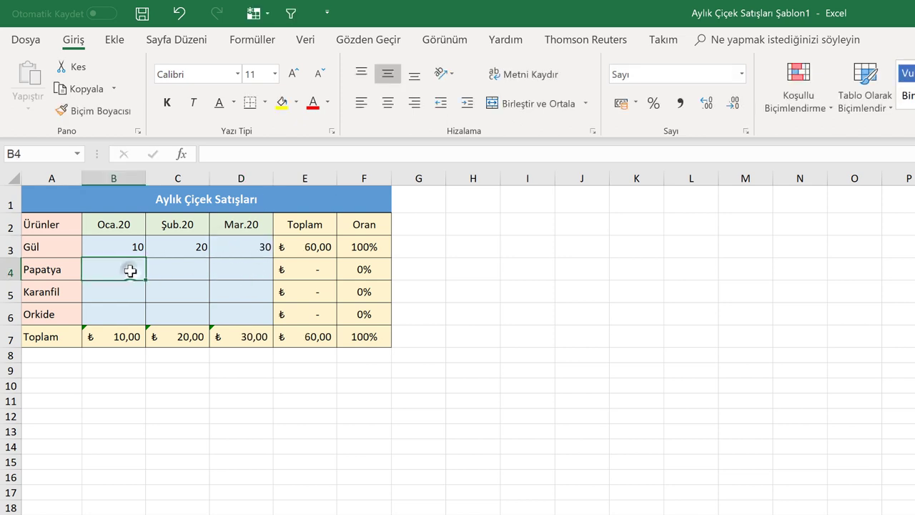
pyautogui.write('40')
pyautogui.click(188, 274)
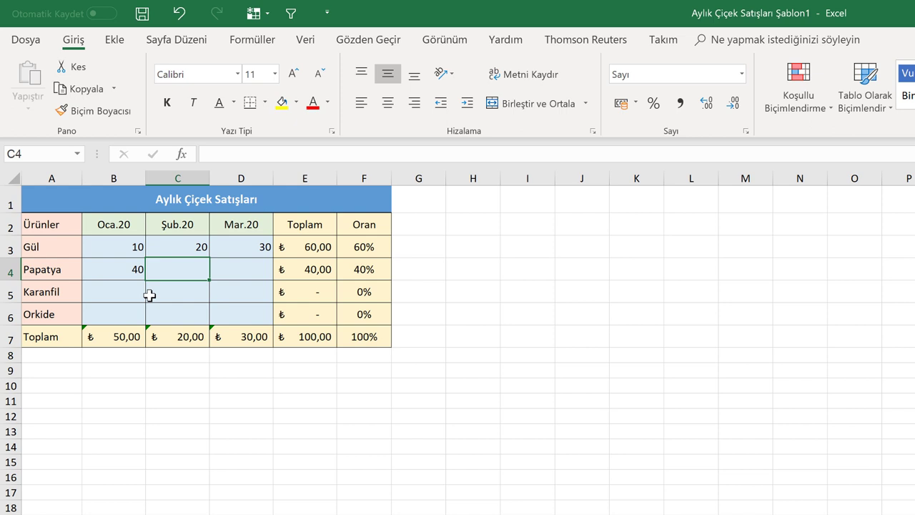
pyautogui.write('+')
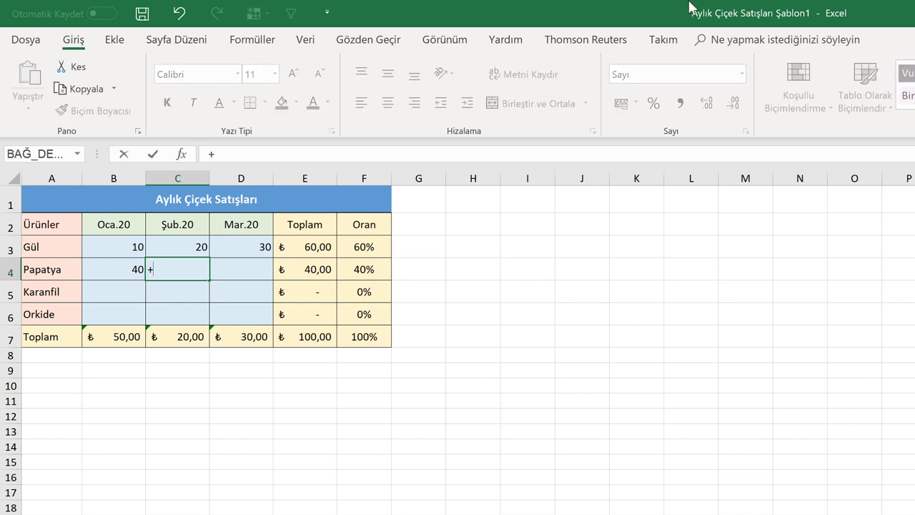
pyautogui.press('Escape')
pyautogui.click(527, 270)
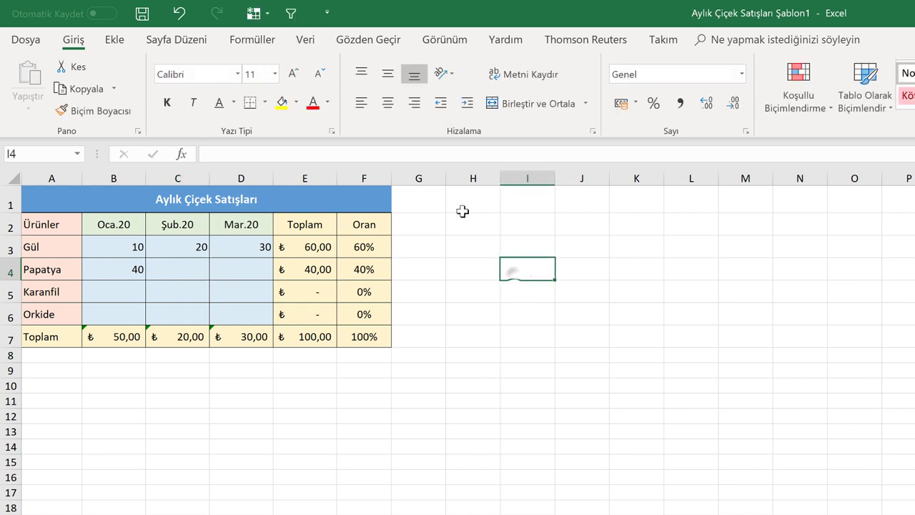
pyautogui.click(419, 199)
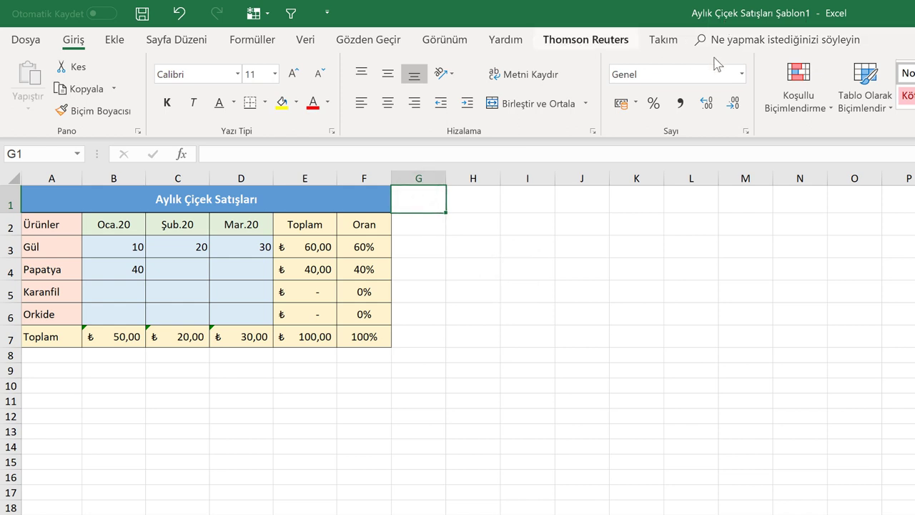
# - Save the workbook to Masaüstü as Excel Çalışma Kitabı 'Aylık Çiçek Satışları Şablon1.xlsx'
pyautogui.click(17, 42)
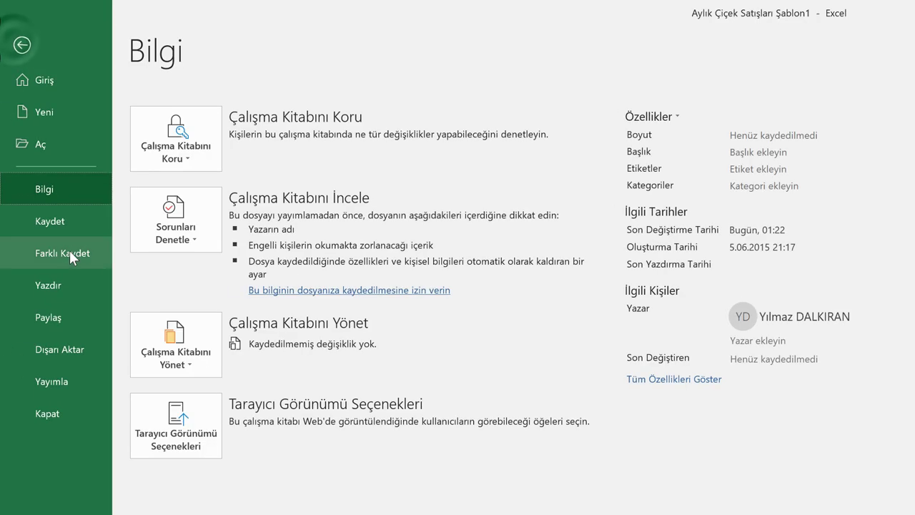
pyautogui.click(69, 253)
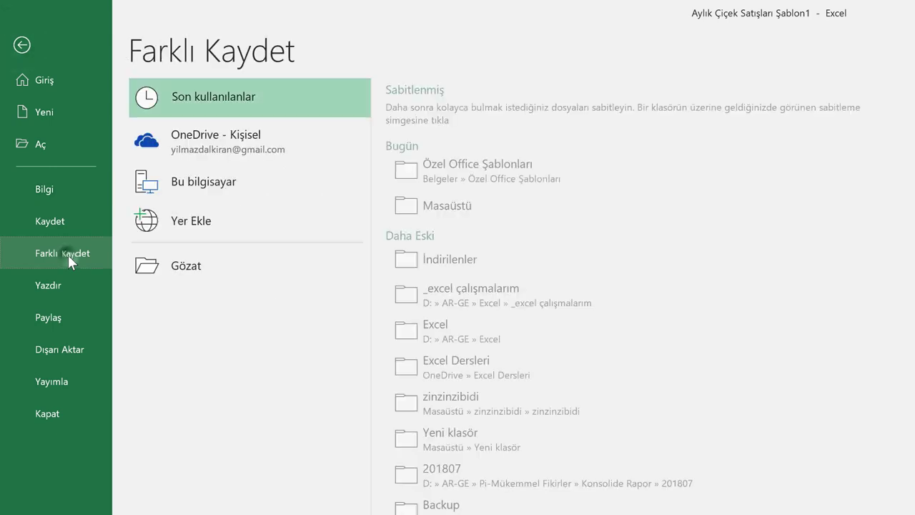
pyautogui.click(213, 256)
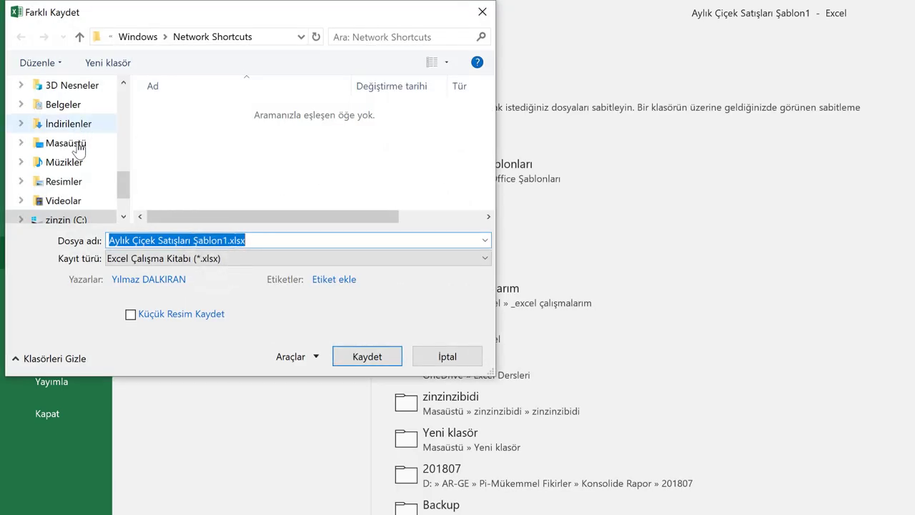
pyautogui.click(75, 143)
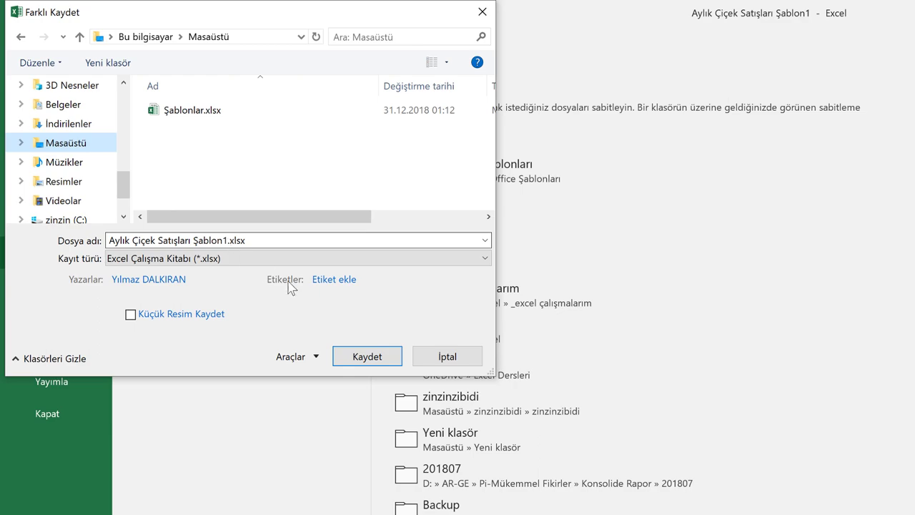
pyautogui.click(367, 355)
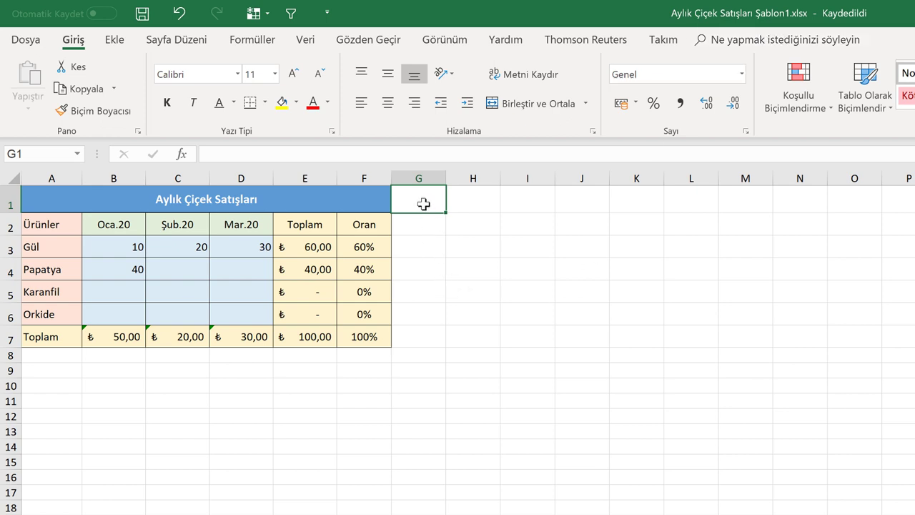
pyautogui.click(429, 226)
pyautogui.click(420, 204)
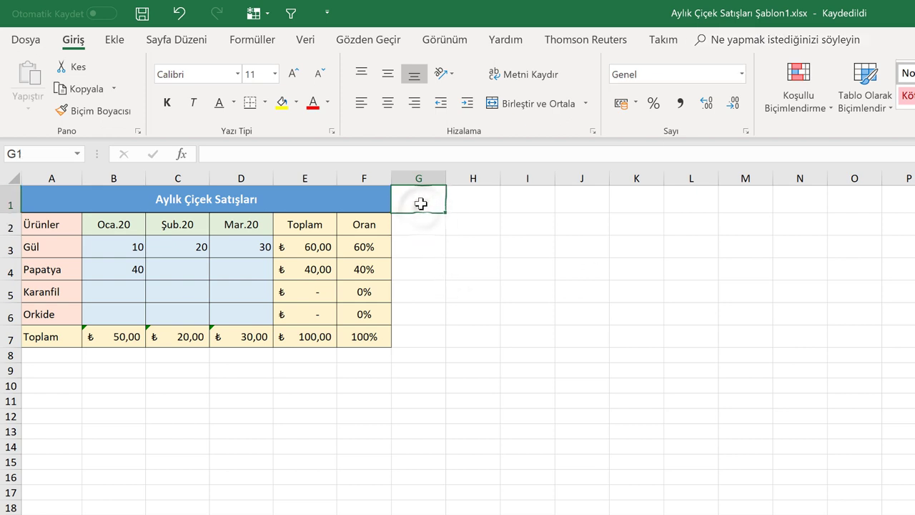